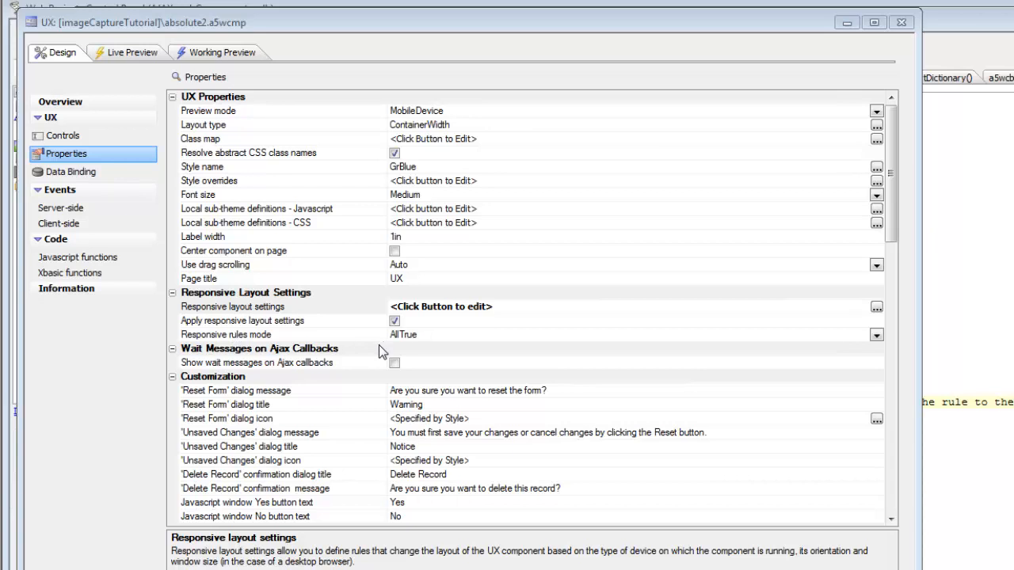
Try the FirstTrue responsive rules mode and return the setting to AllTrue.
click(877, 336)
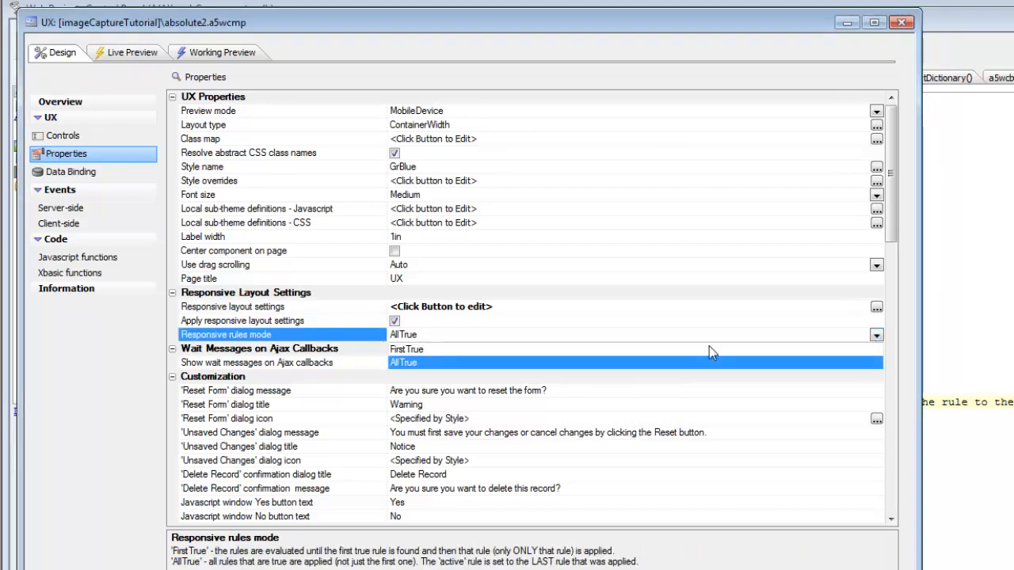
click(412, 352)
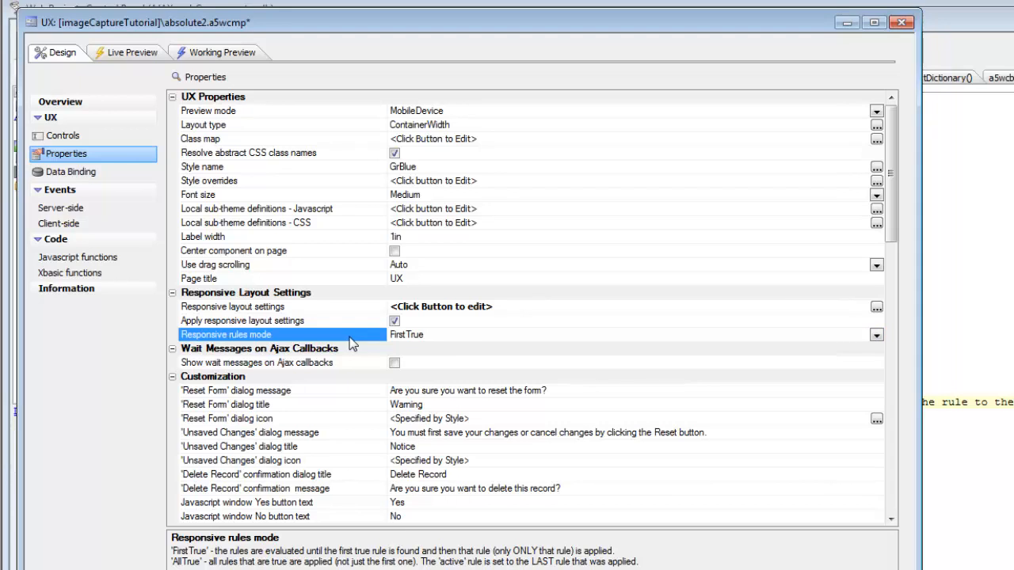
click(871, 339)
click(407, 362)
Open the responsive layout settings and set the landscape rule's expression to true.
double_click(288, 307)
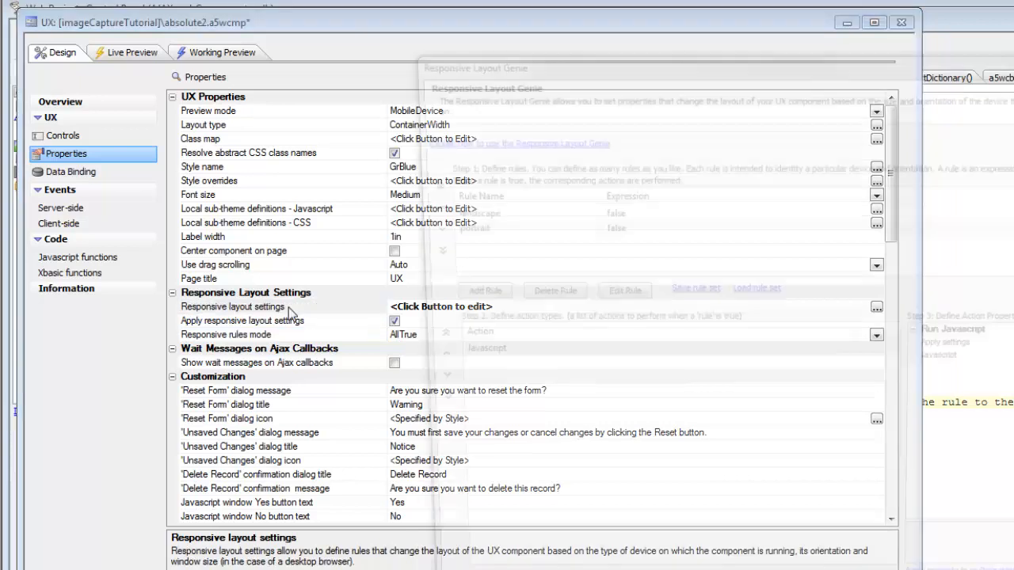
drag(564, 57, 222, 3)
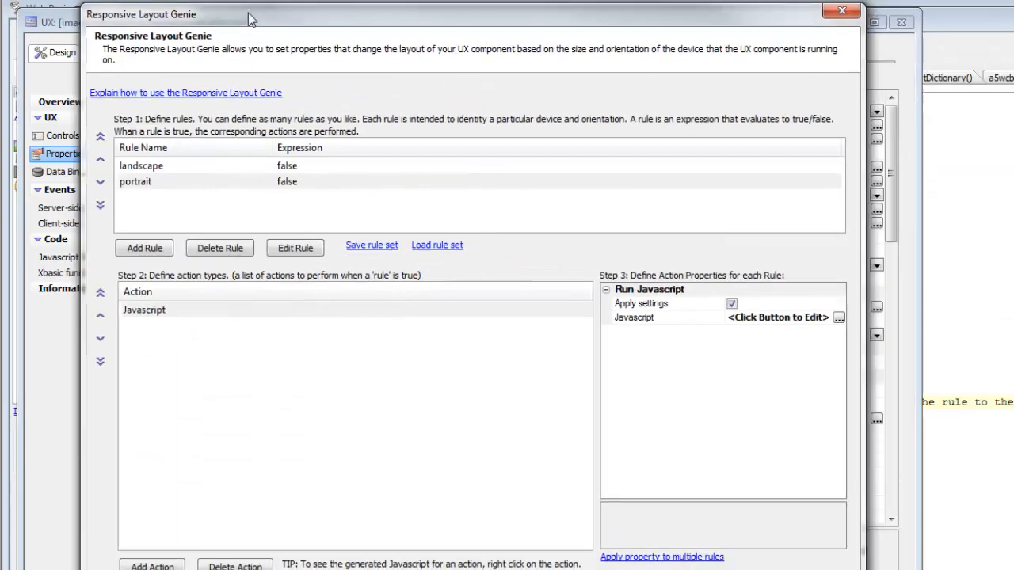
click(127, 161)
click(131, 177)
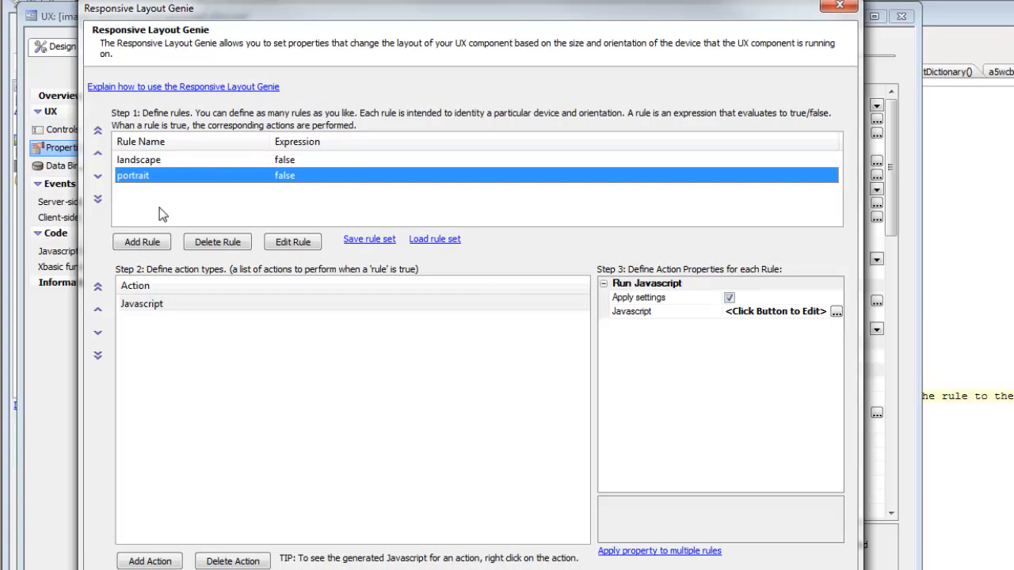
click(140, 161)
double_click(215, 163)
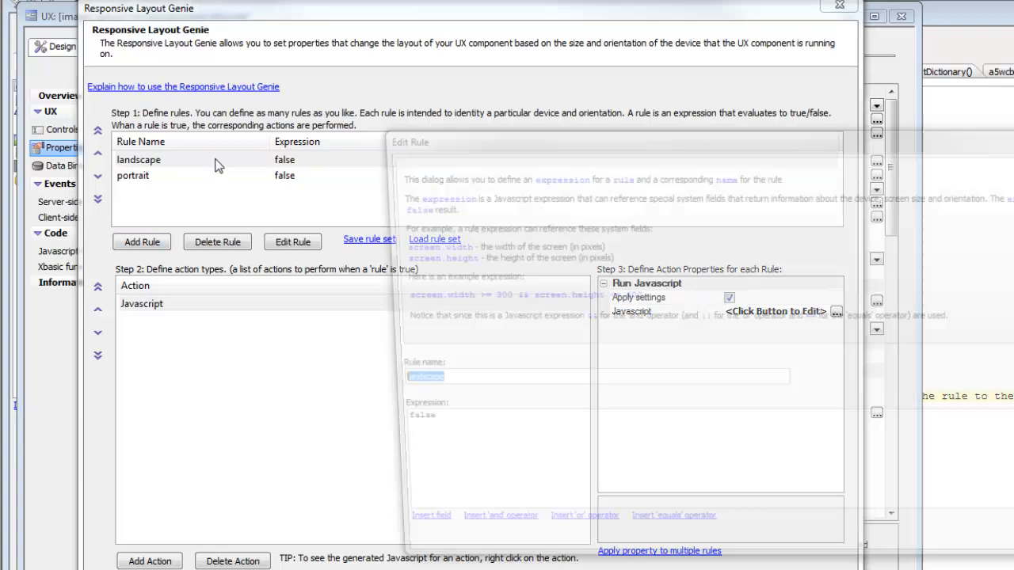
key(Tab)
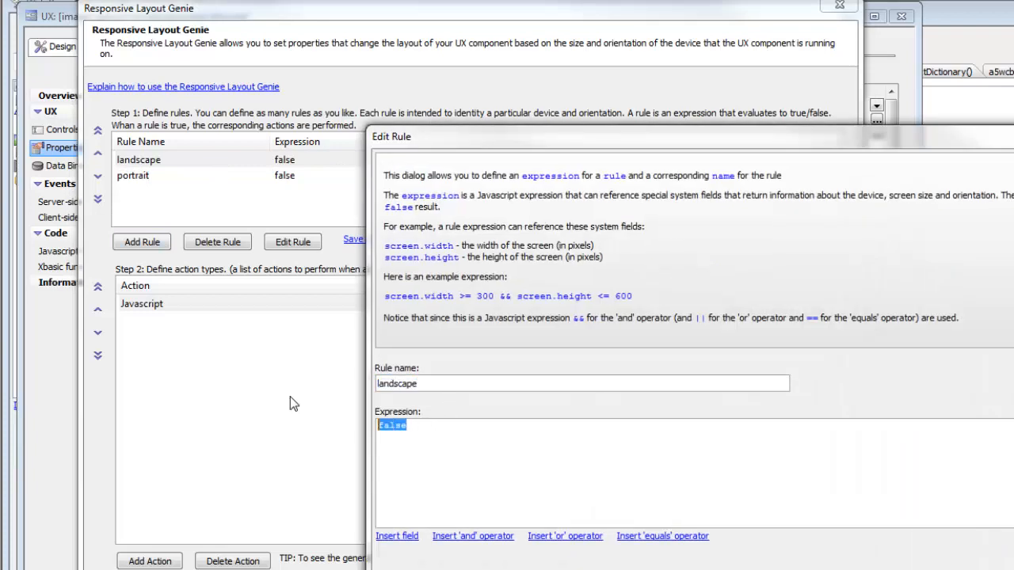
text(true)
key(Return)
Set the portrait rule's expression to true.
double_click(189, 177)
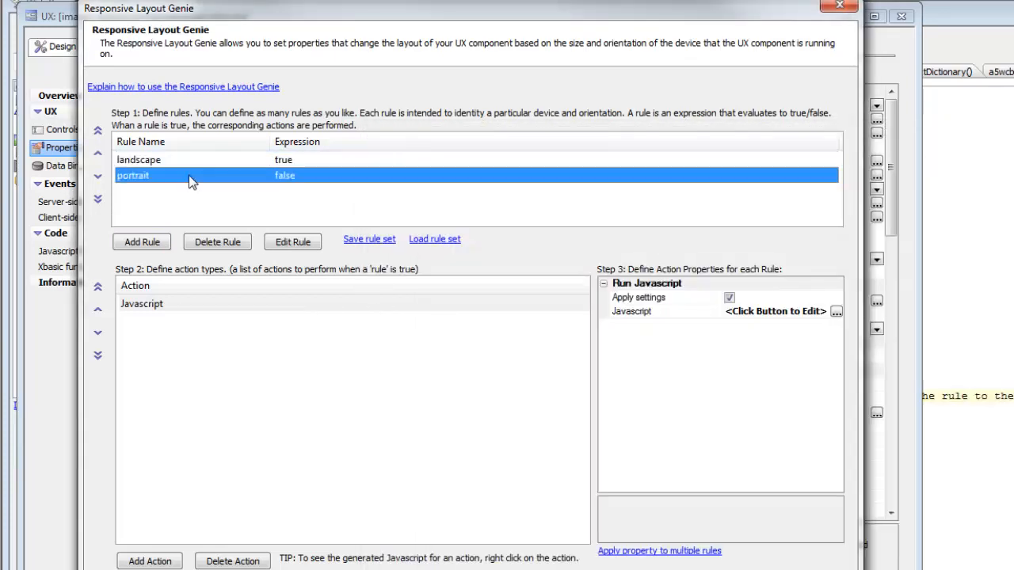
key(Tab)
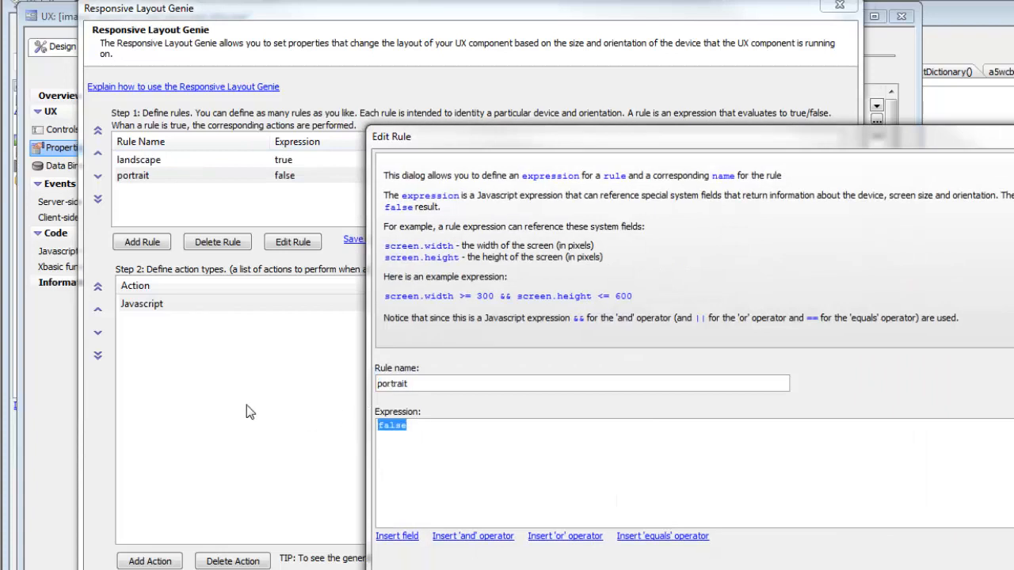
text(true)
key(Return)
Review the Javascript action code of the landscape and portrait rules and accept the responsive layout settings.
click(161, 161)
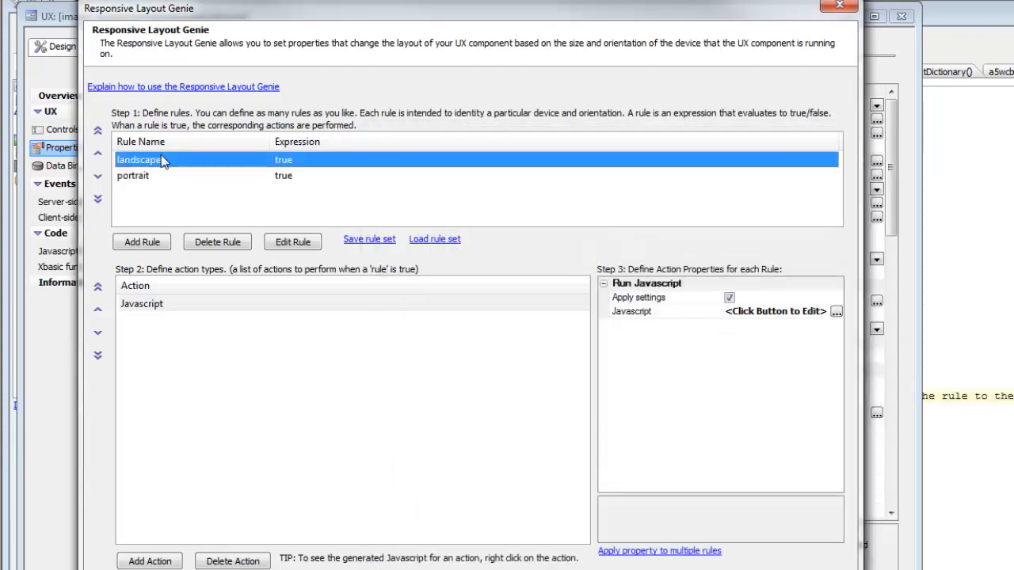
click(161, 305)
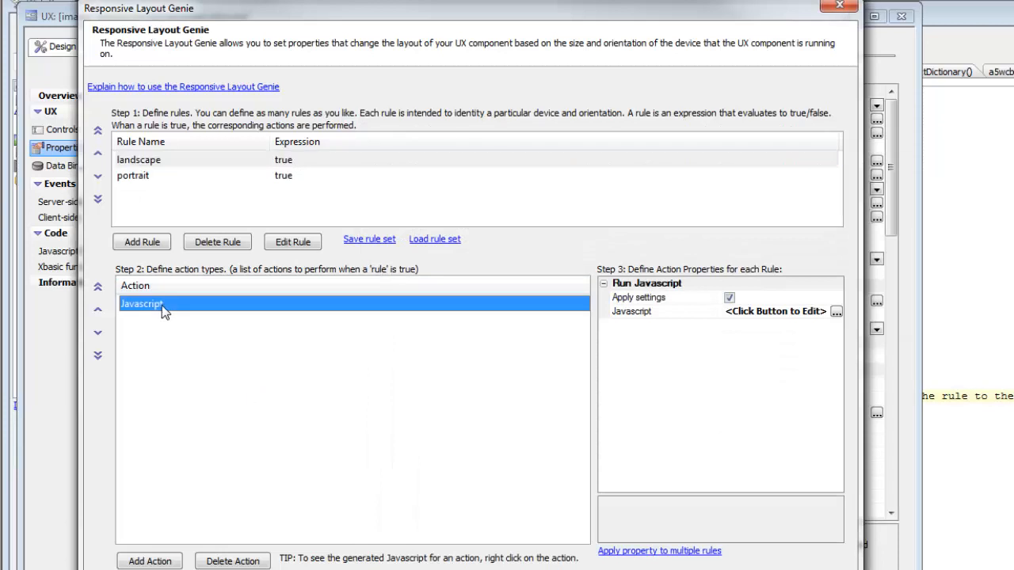
click(681, 314)
click(835, 311)
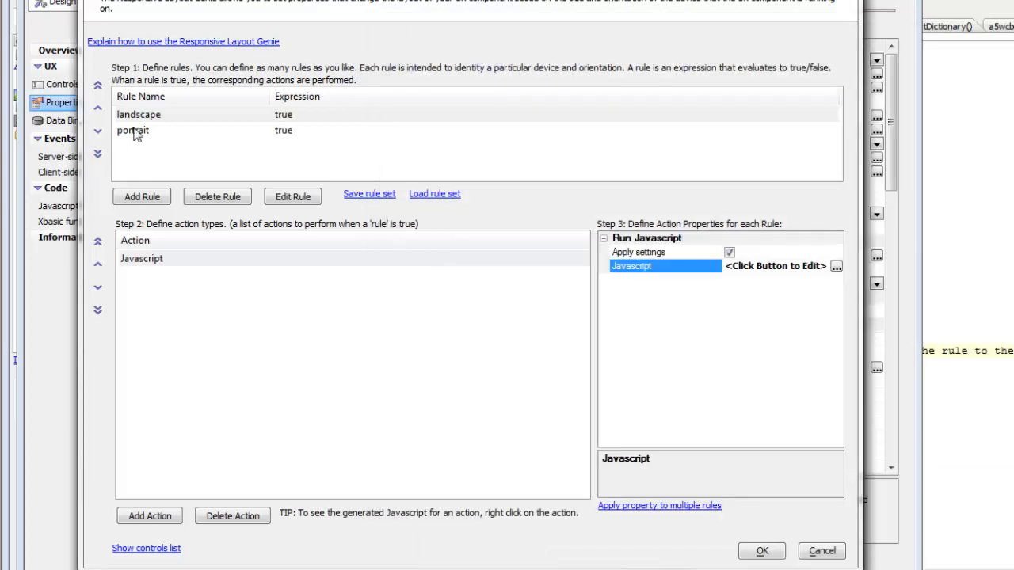
click(135, 131)
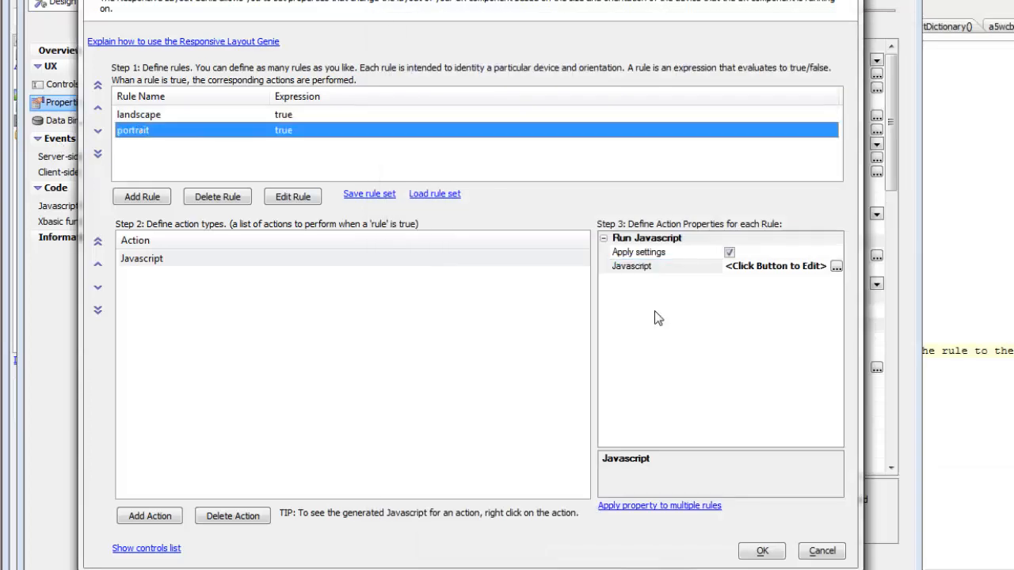
double_click(647, 269)
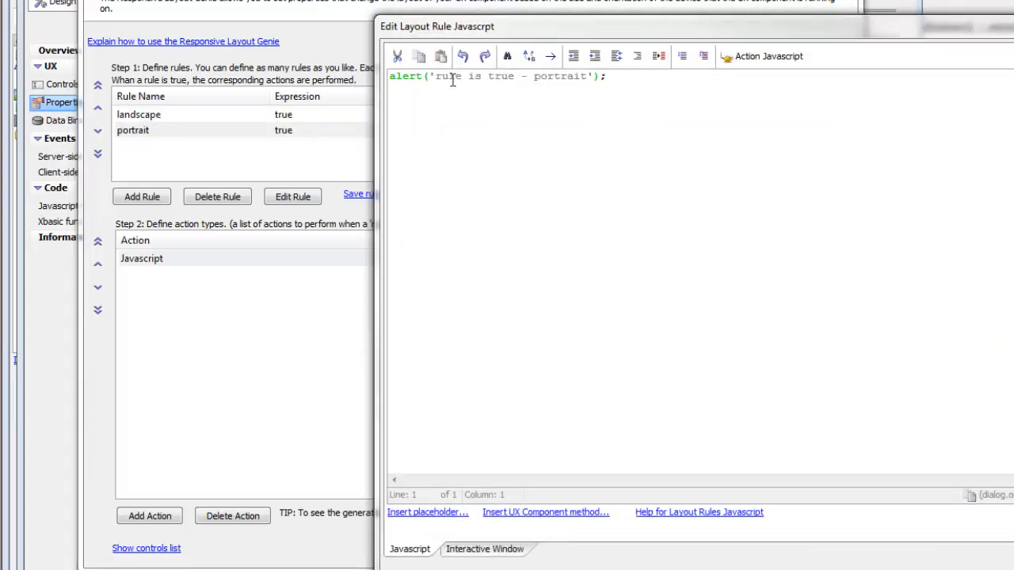
click(1013, 569)
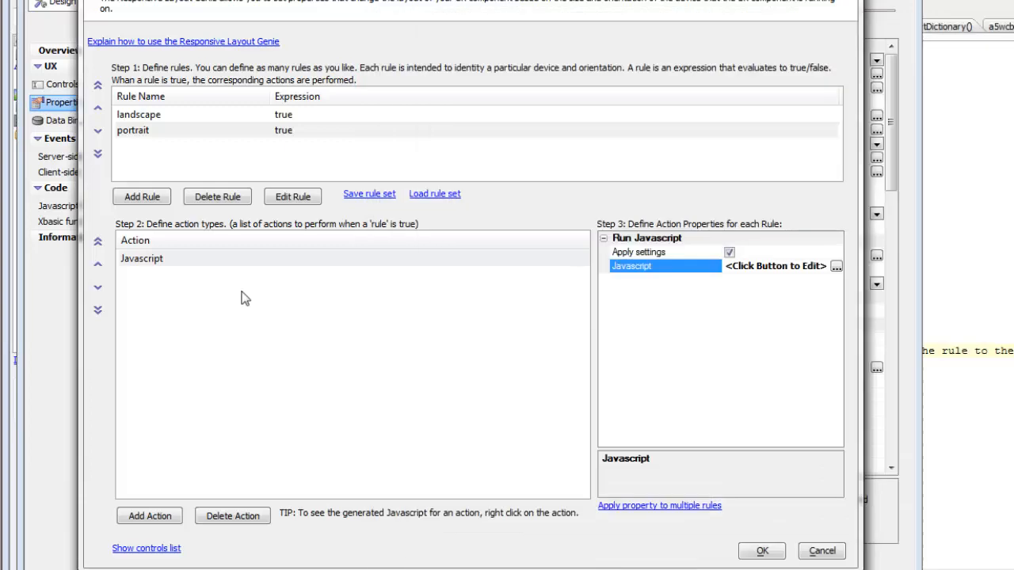
click(756, 552)
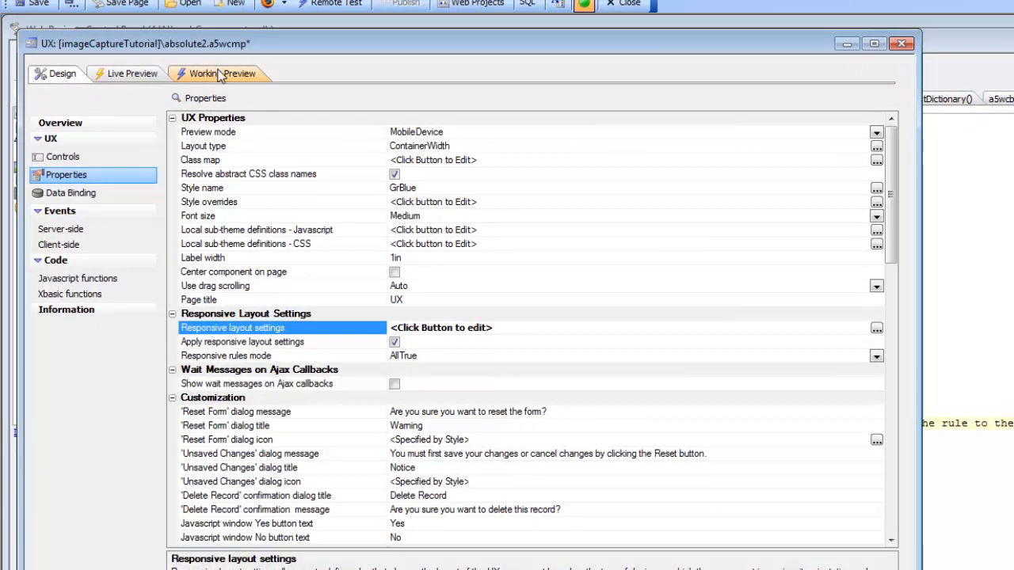
Run the component in Working Preview on the iPhone 4 (horizontal) device and dismiss the rule alerts.
click(221, 74)
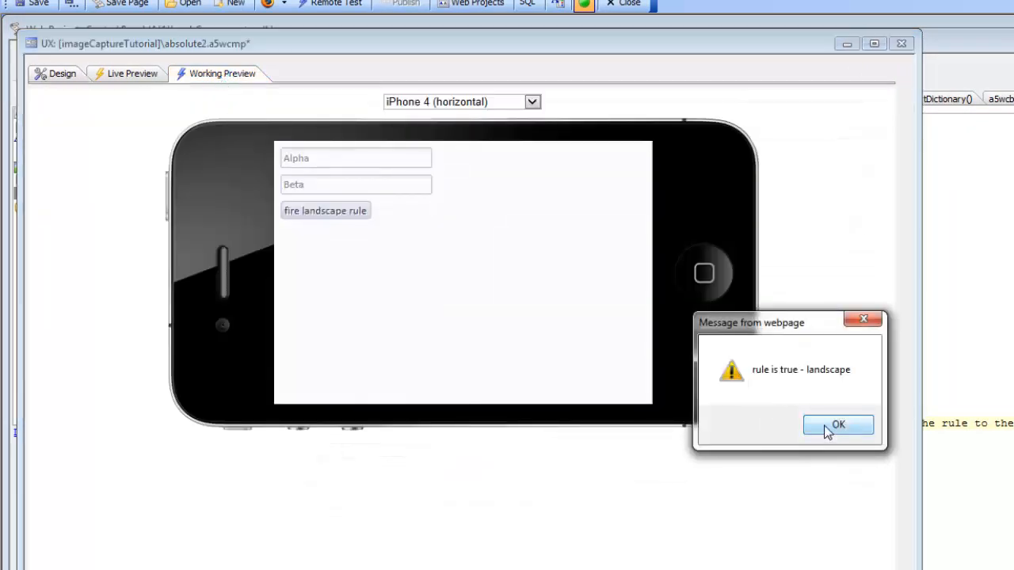
click(826, 428)
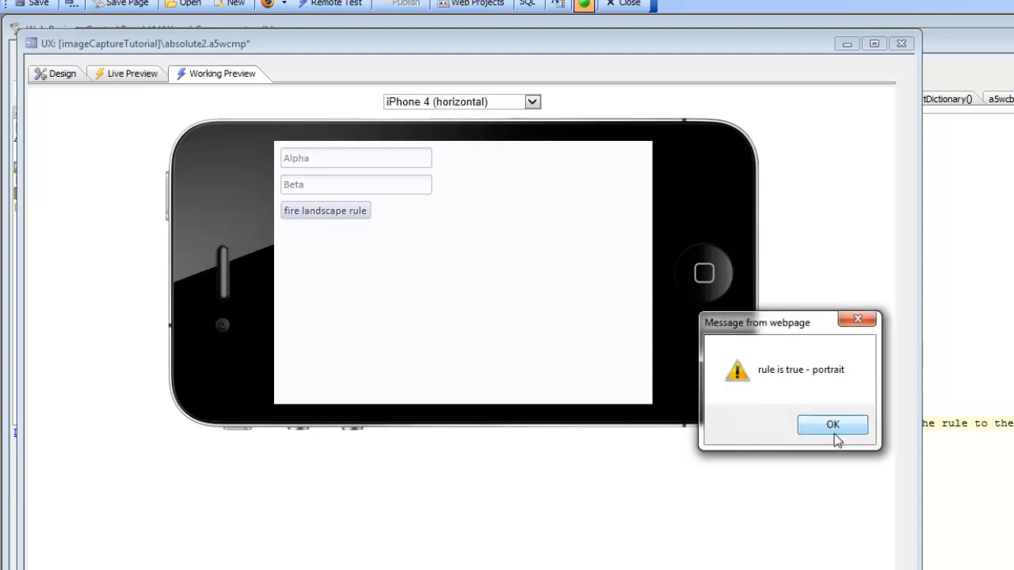
click(834, 427)
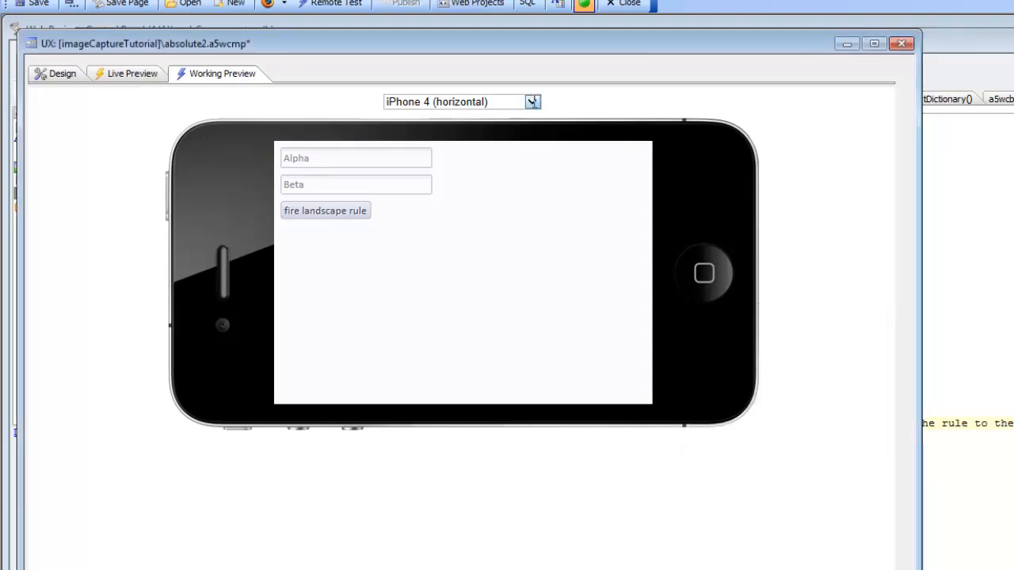
Rotate the preview device to iPhone 4 (vertical) and dismiss each rule alert.
click(534, 103)
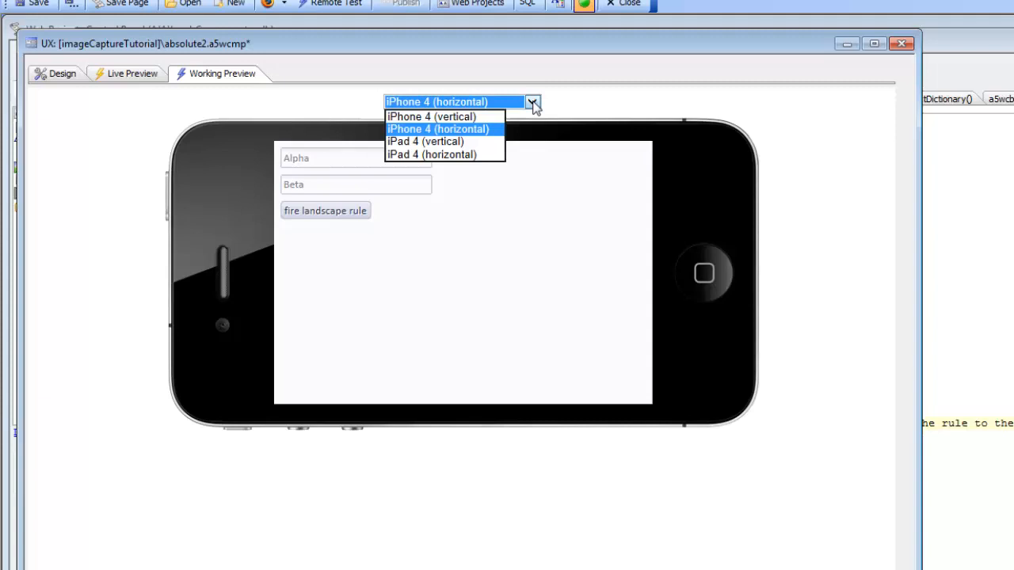
click(448, 114)
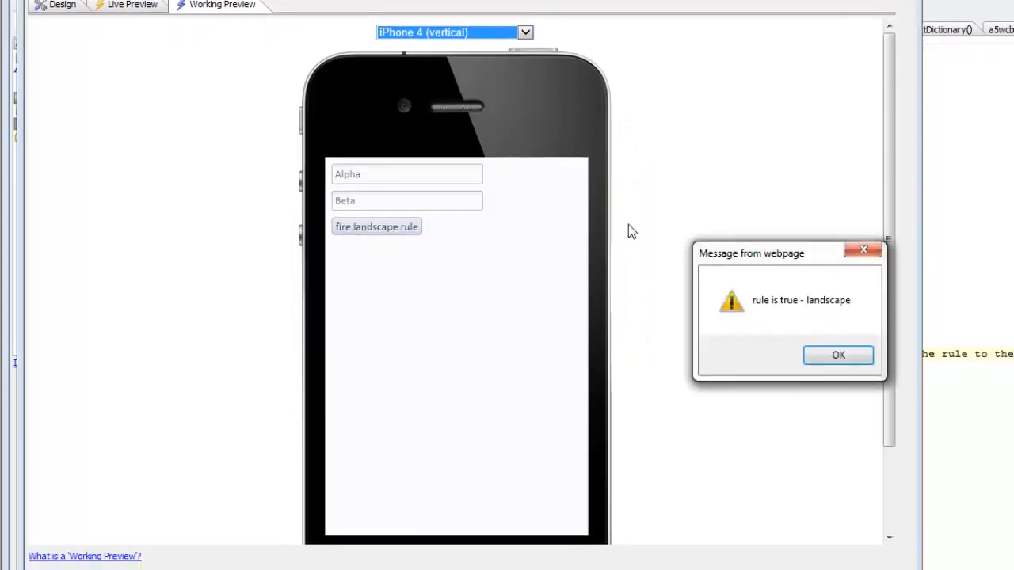
click(823, 358)
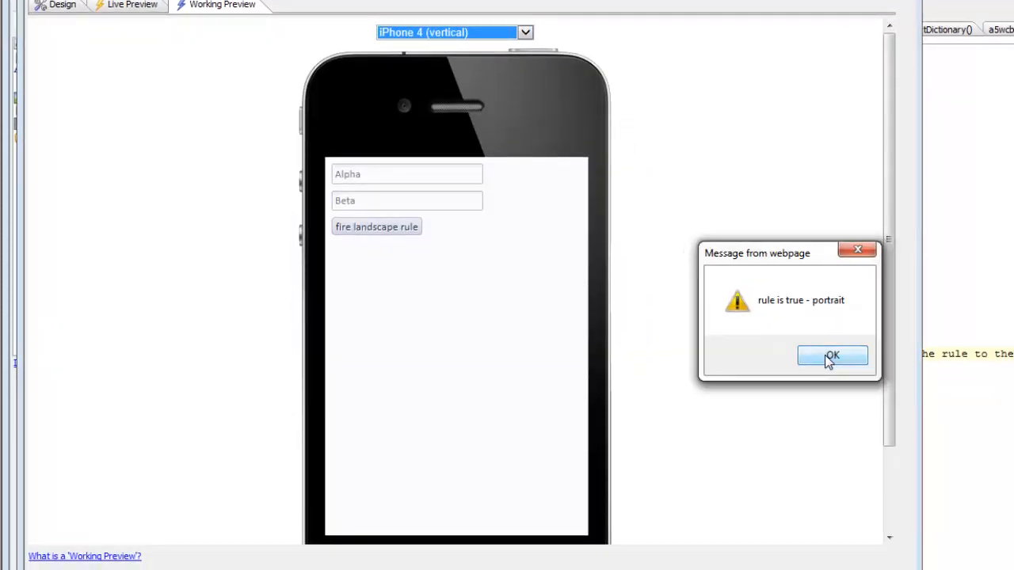
click(828, 358)
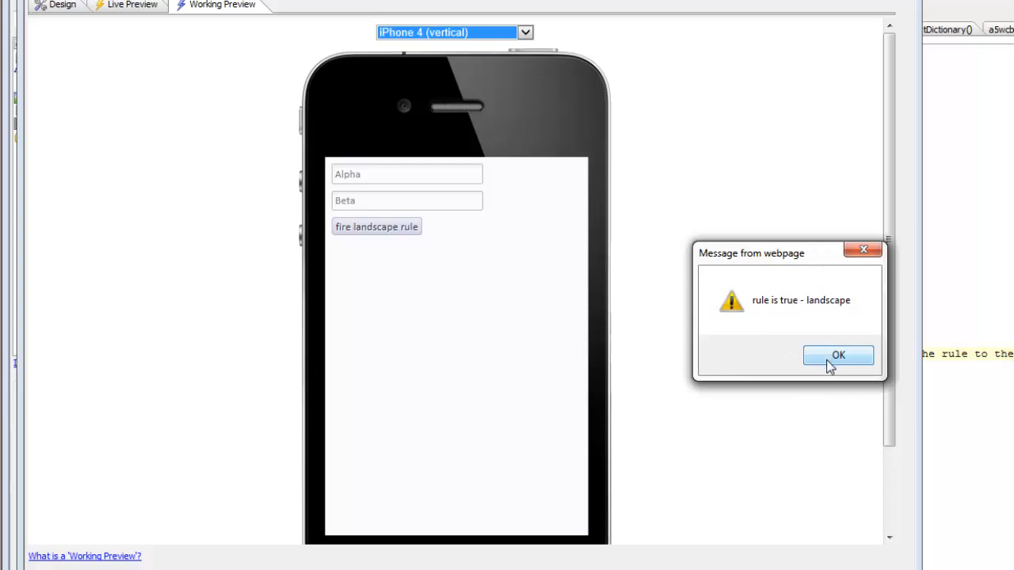
click(827, 358)
click(829, 358)
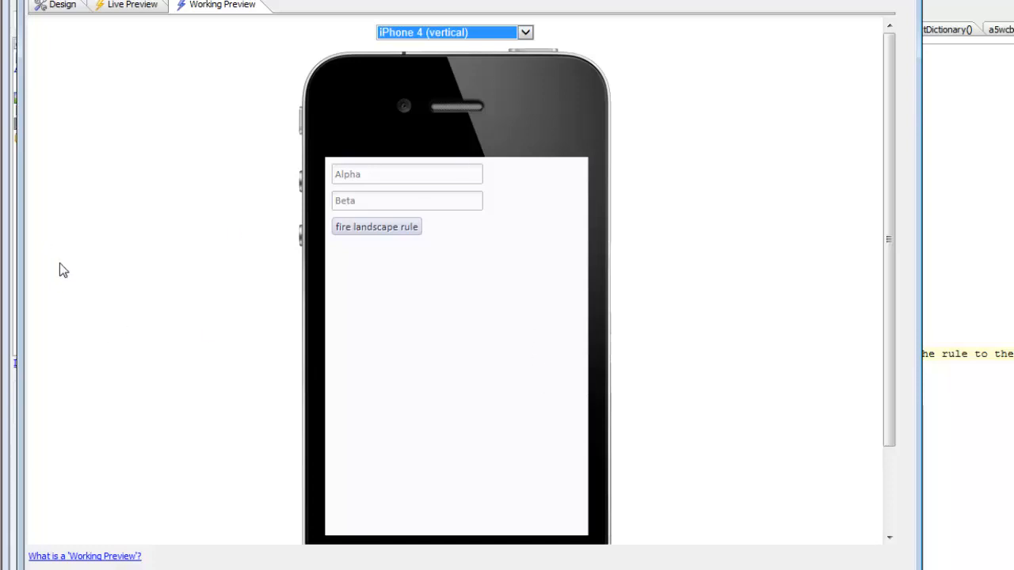
Return to the component design, reopen the responsive layout settings and set the landscape rule's expression to false.
click(54, 5)
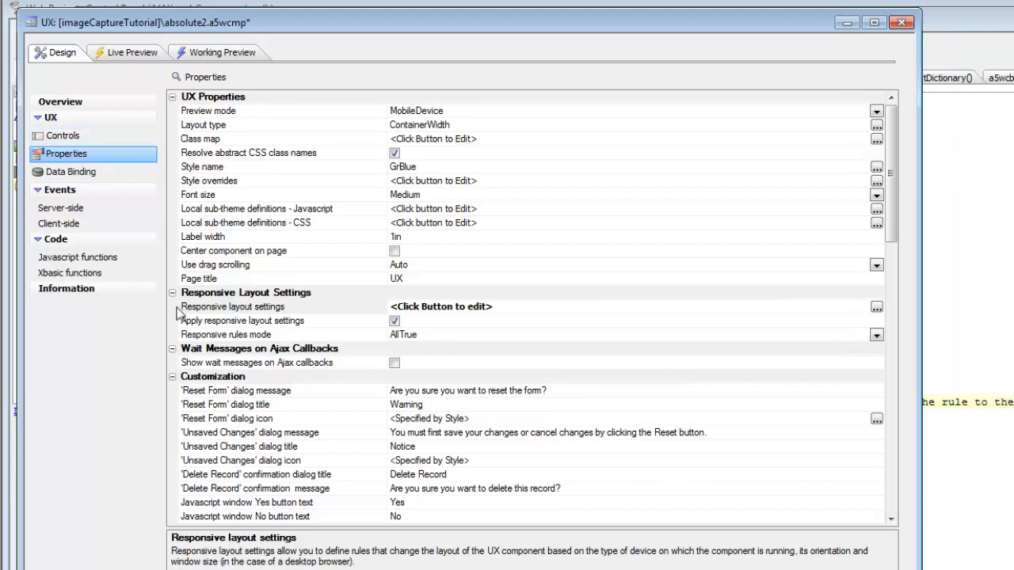
double_click(270, 310)
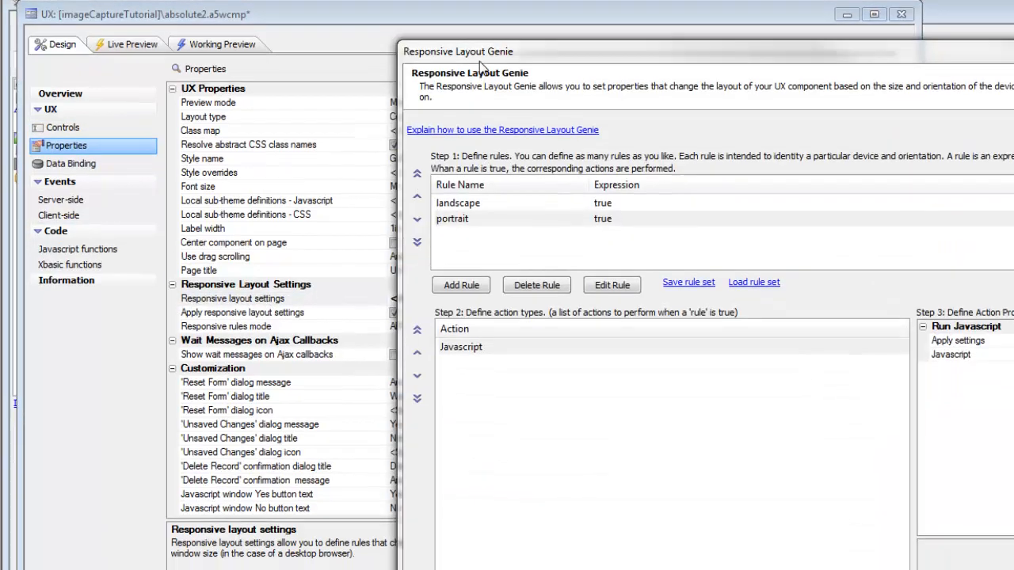
drag(479, 62, 190, 17)
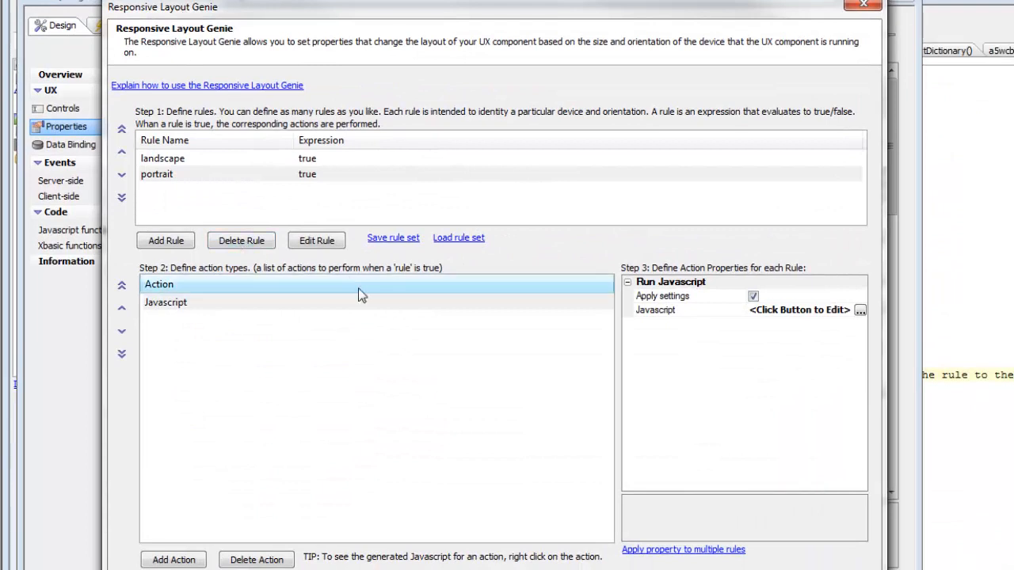
double_click(215, 161)
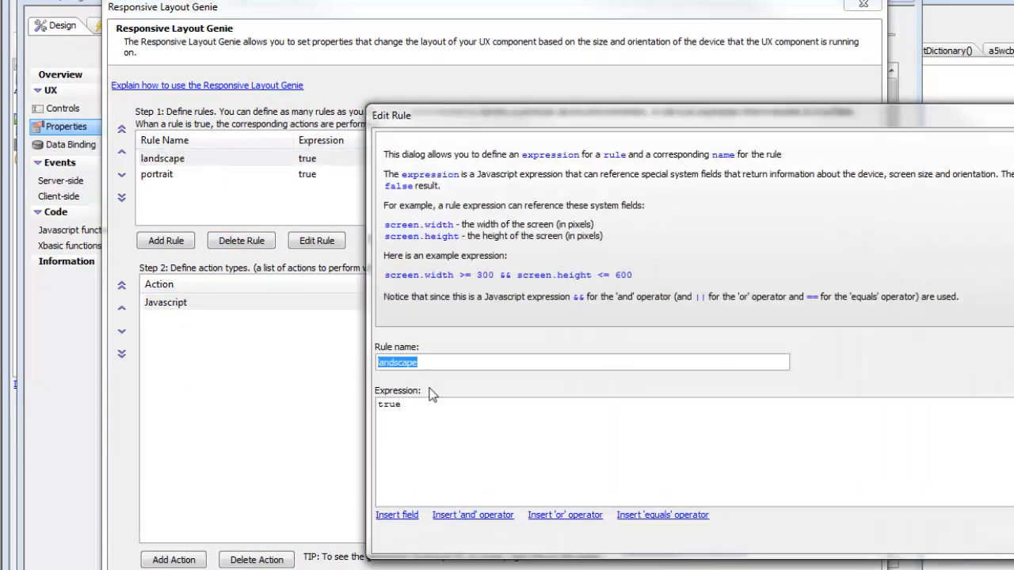
drag(419, 404, 306, 386)
text(false)
click(1004, 520)
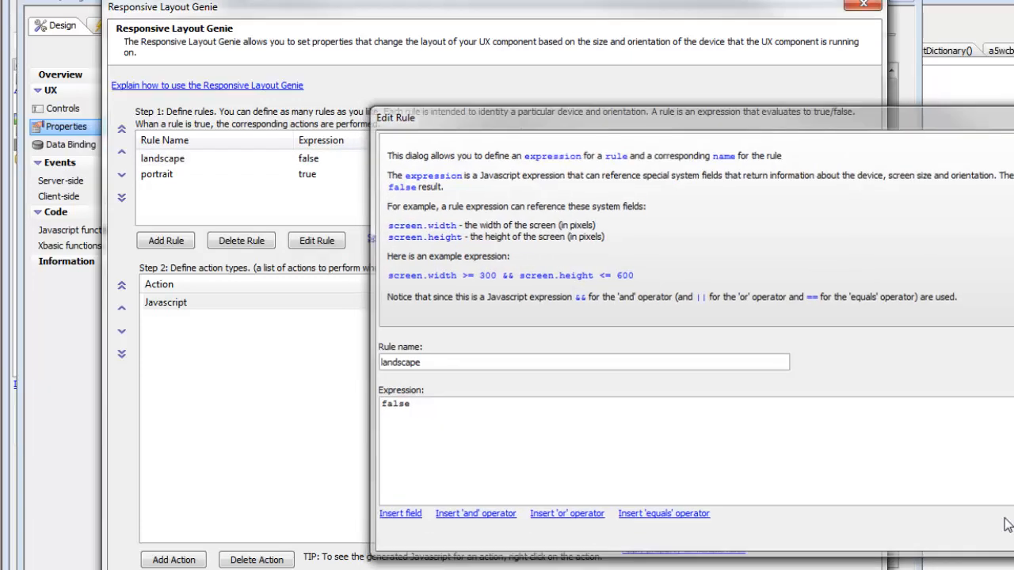
Set the portrait rule's expression to false and accept the responsive layout settings.
click(182, 175)
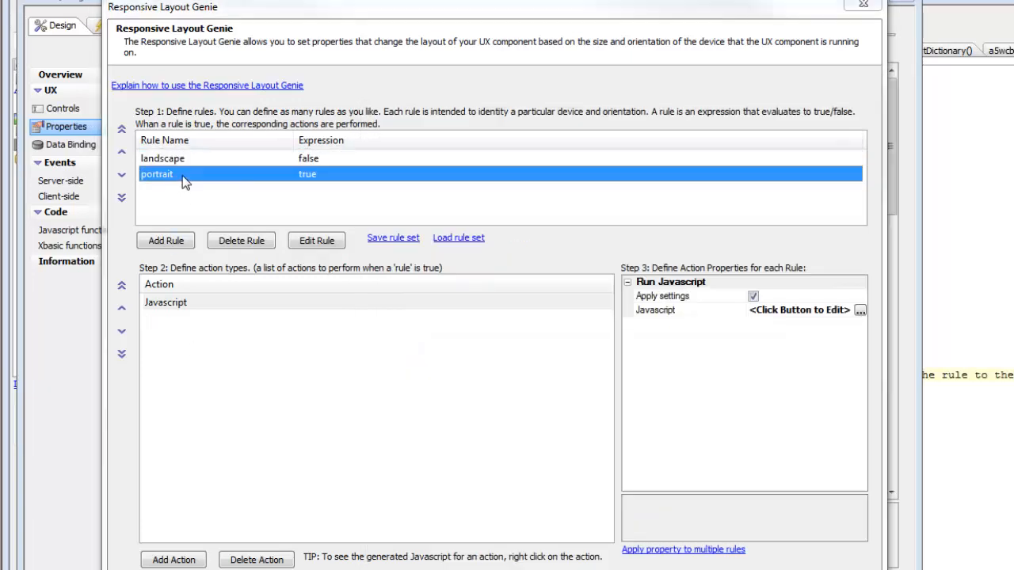
click(317, 240)
drag(413, 408, 254, 404)
text(false)
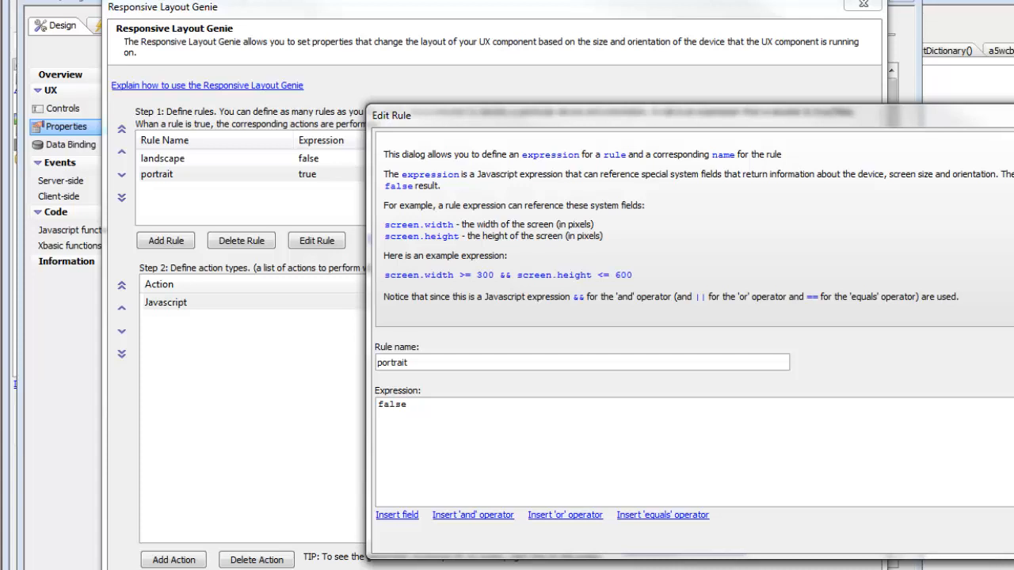
click(1005, 521)
key(Return)
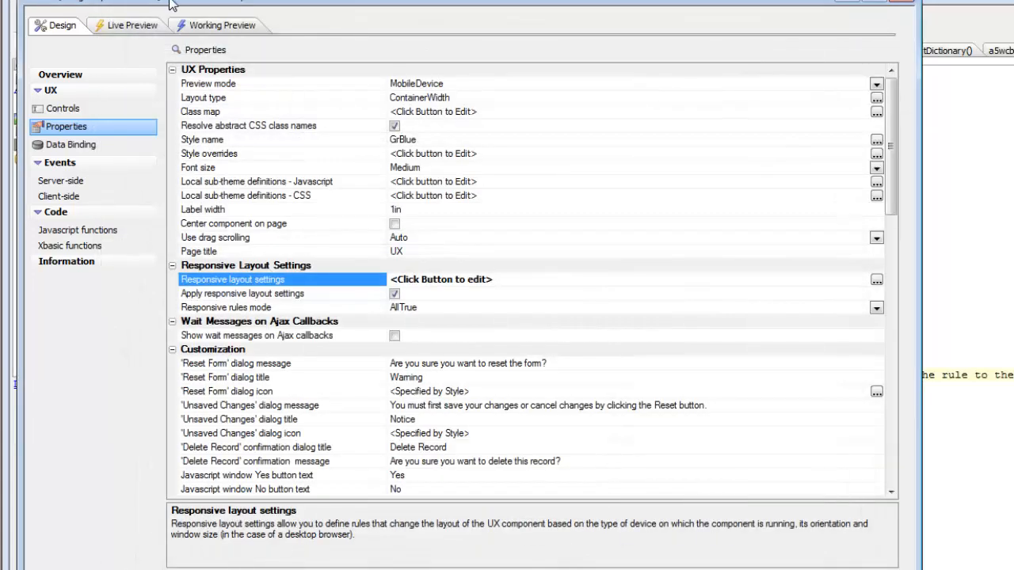
Run Working Preview again, switching the device to iPhone 4 (horizontal) and back to iPhone 4 (vertical) to check the rules.
click(205, 28)
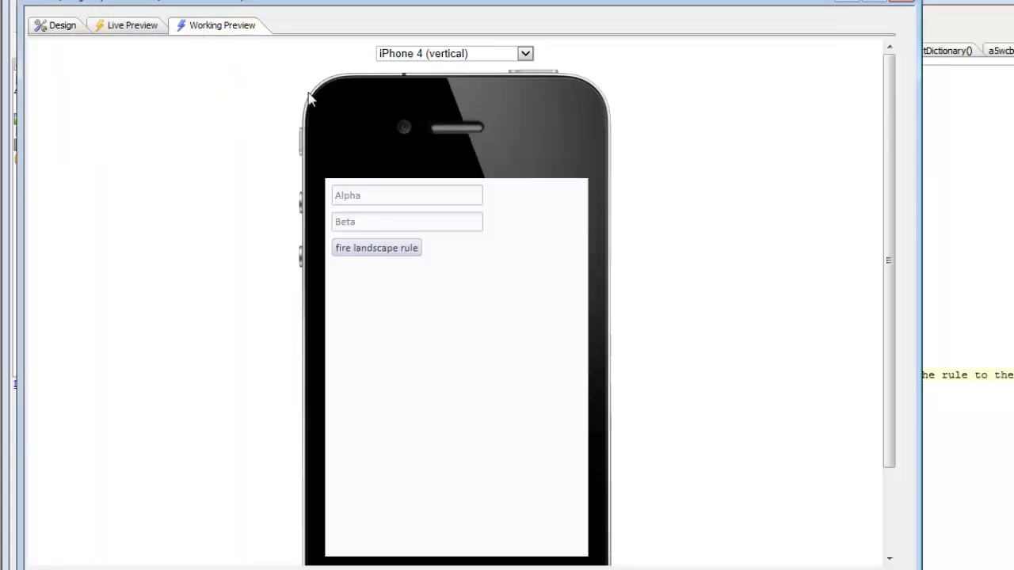
click(422, 52)
click(425, 81)
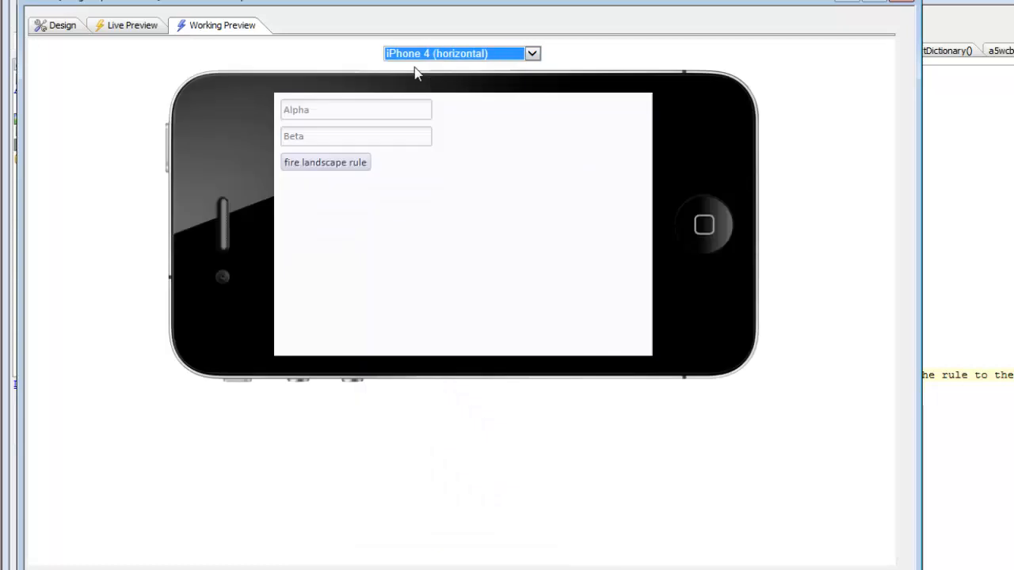
click(418, 53)
click(417, 68)
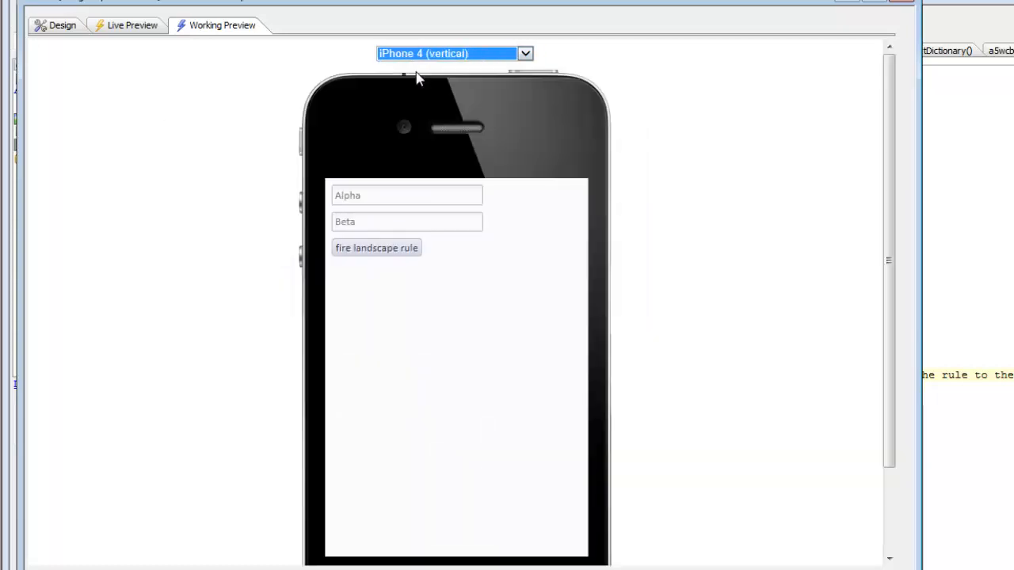
Return to the component's controls and review the click event JavaScript of the fire landscape rule button, saving it as is.
click(42, 27)
click(61, 111)
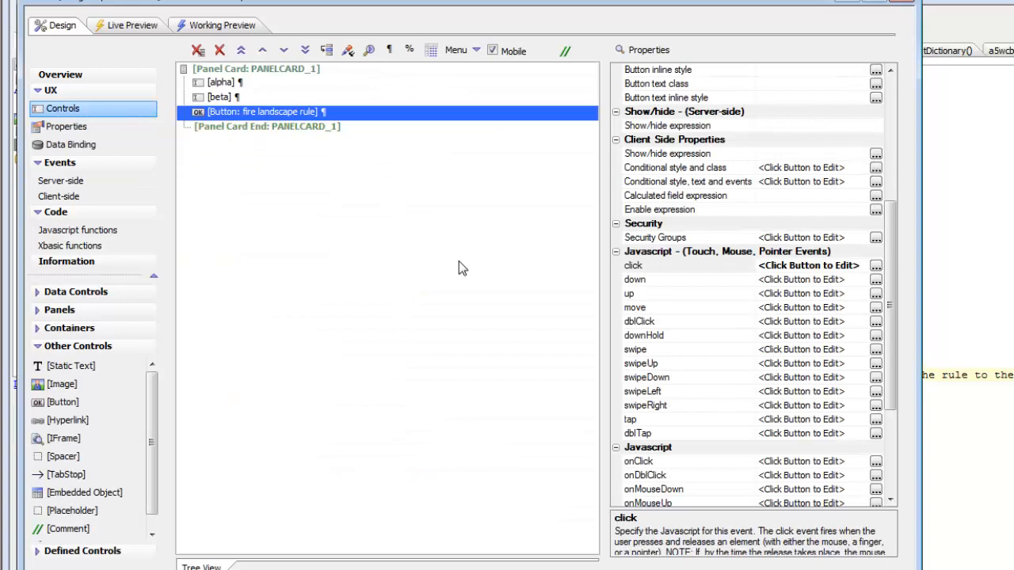
click(645, 267)
double_click(649, 270)
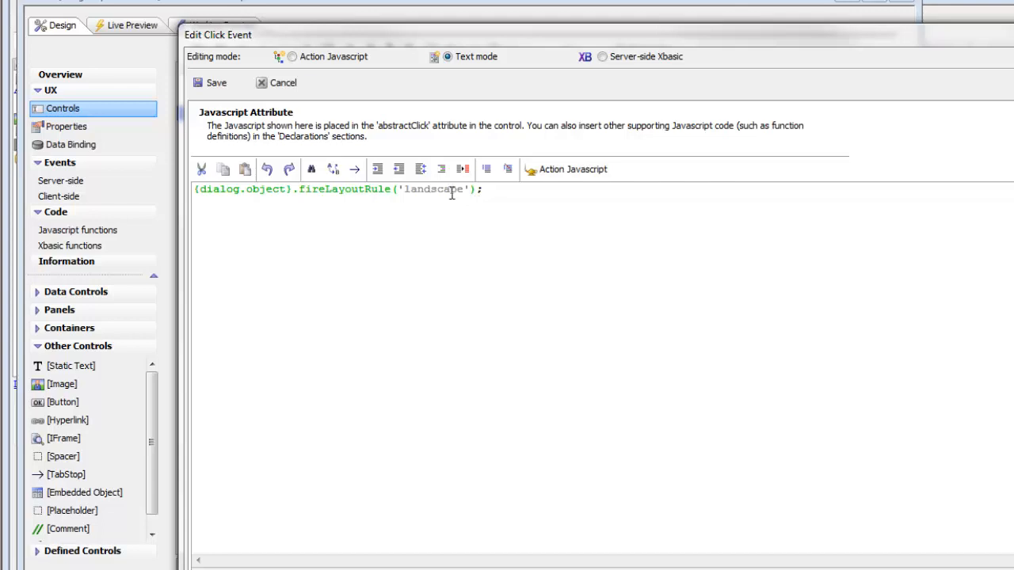
click(207, 83)
Run Working Preview on iPhone 4 (horizontal), fire the landscape rule with its button and dismiss the alert.
click(225, 27)
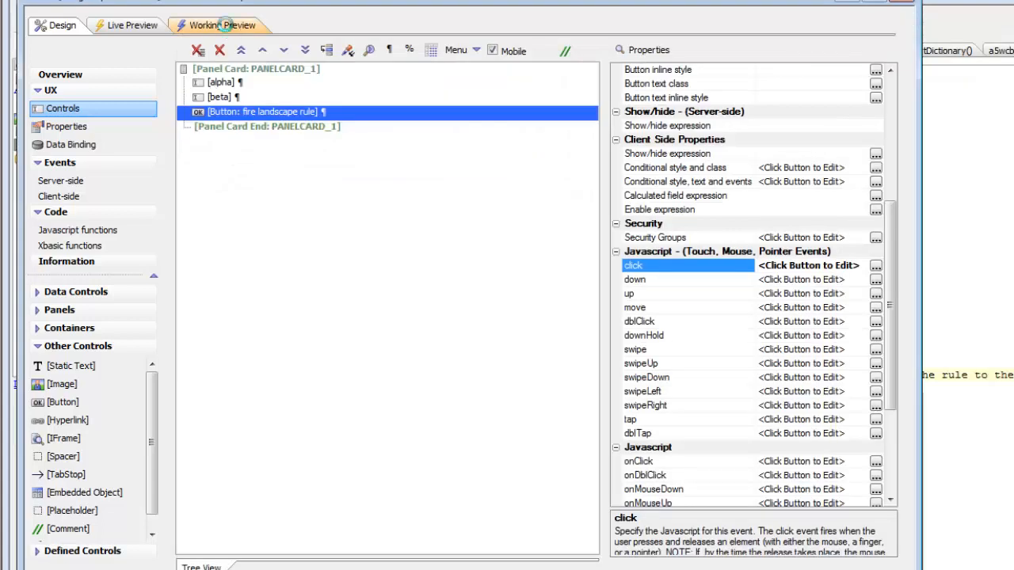
click(420, 52)
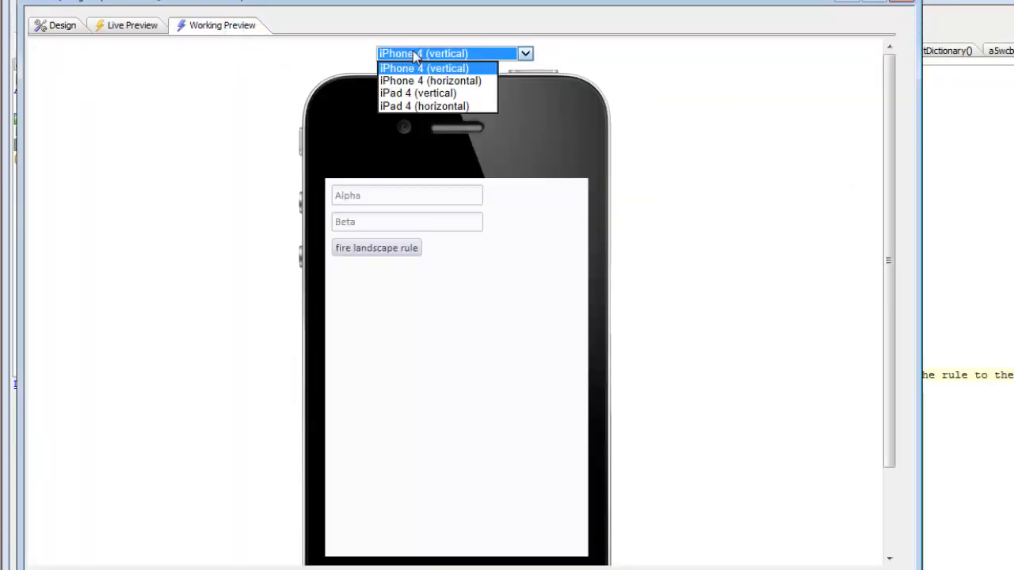
click(422, 80)
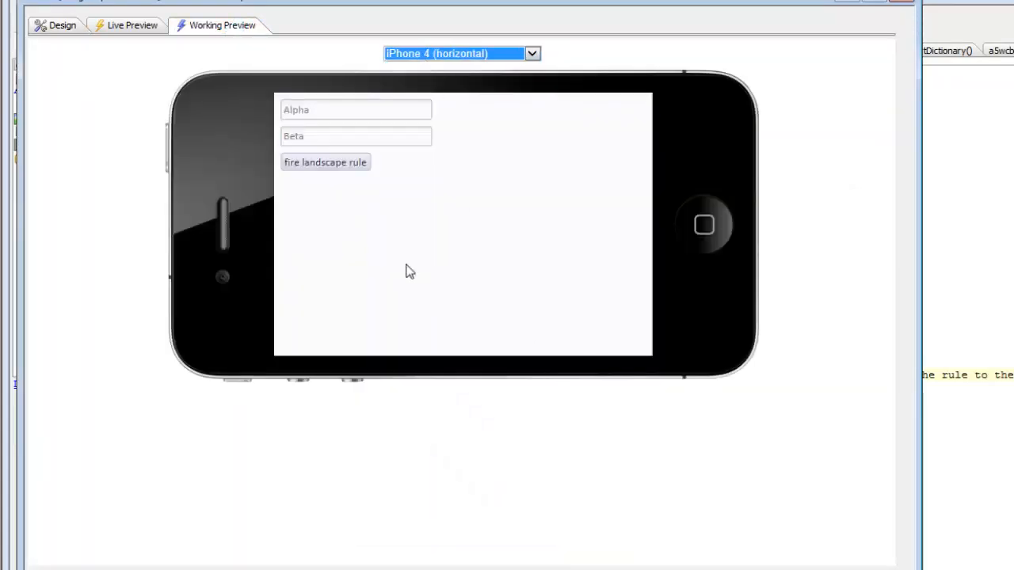
click(341, 171)
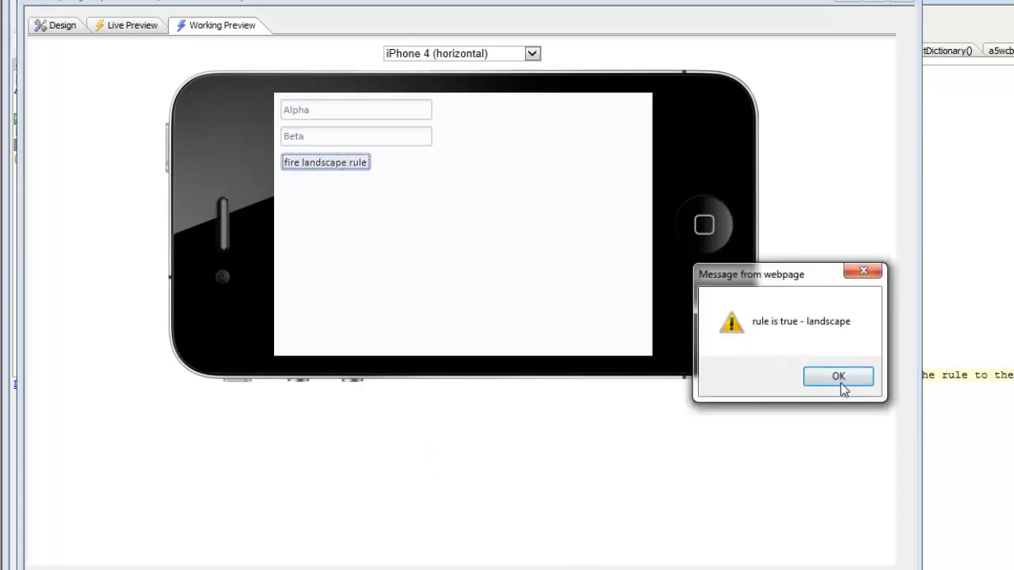
click(825, 379)
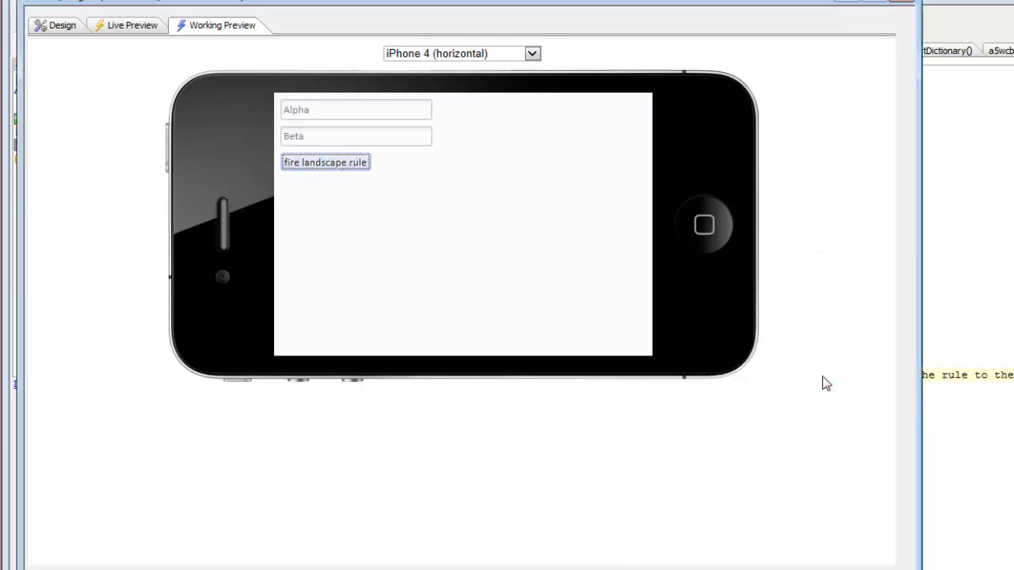